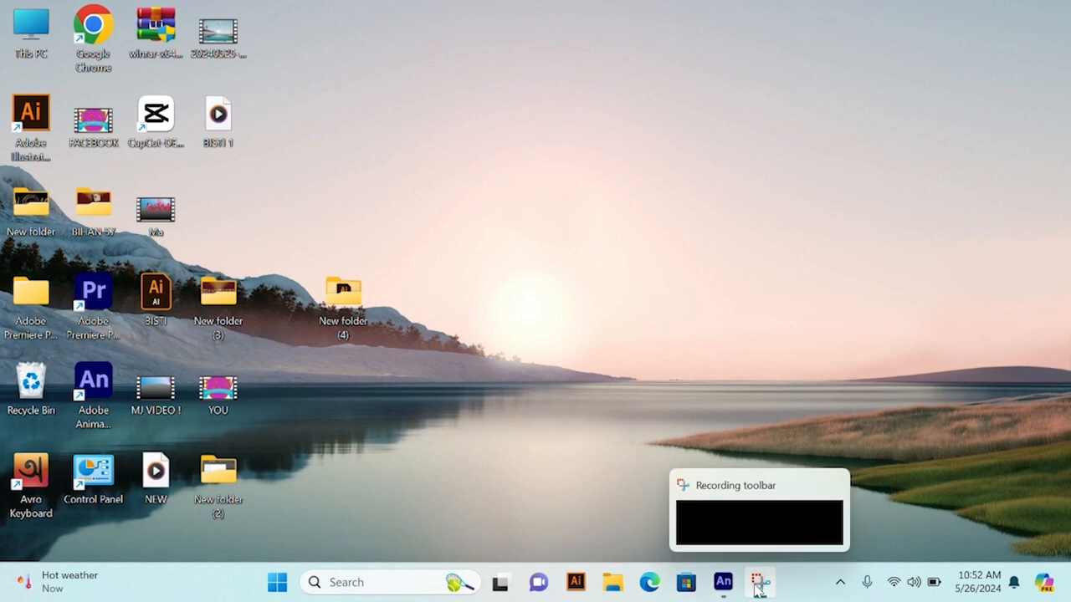
Switch to the open Animate document and return the playhead to frame 1
{"action": "mouse_move", "coordinate": [725, 589]}
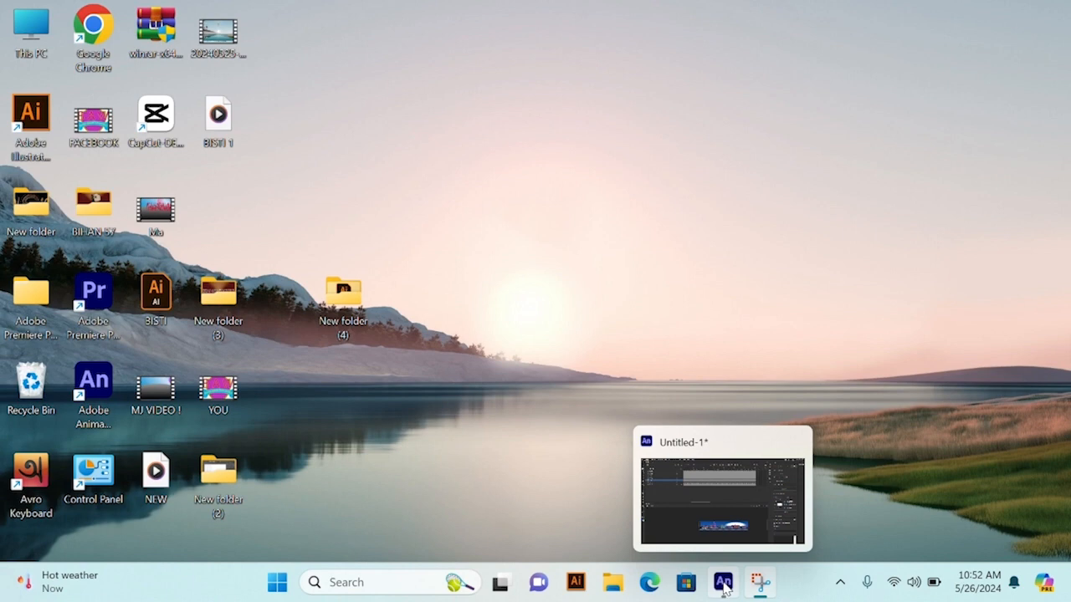
{"action": "left_click", "coordinate": [723, 585]}
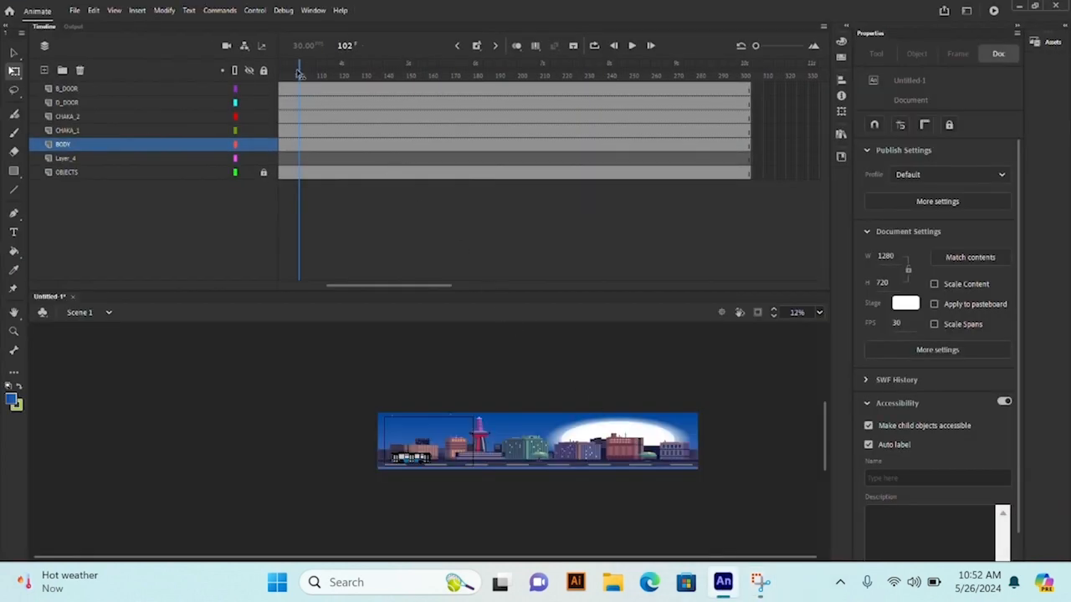
{"action": "left_click_drag", "start_coordinate": [301, 77], "coordinate": [266, 83]}
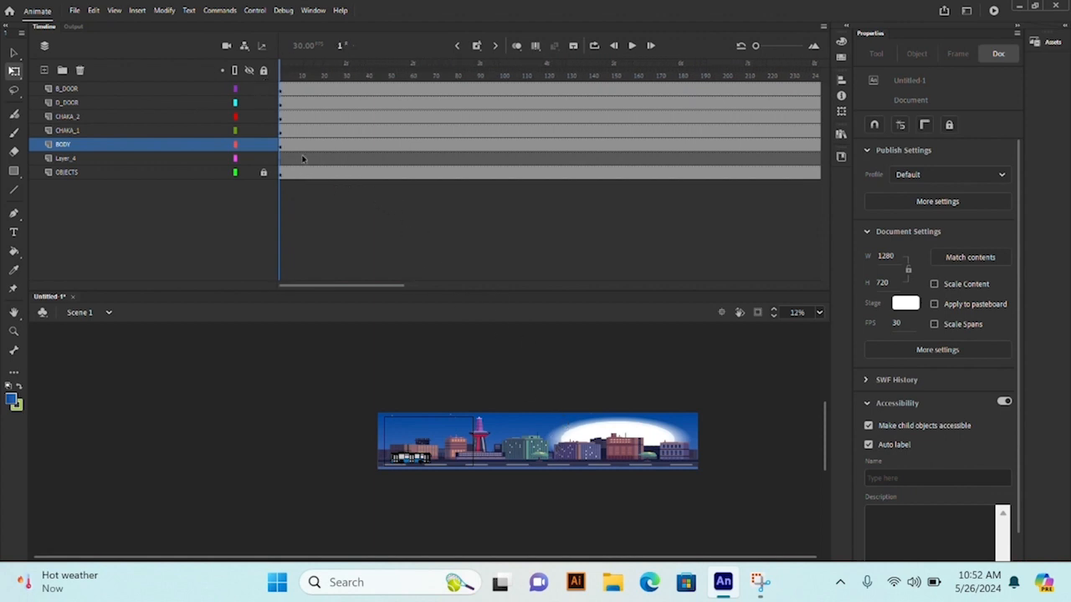
Unlock the OBJECTS layer and insert a keyframe at frame 304, the end of its frame span
{"action": "left_click_drag", "start_coordinate": [397, 286], "coordinate": [512, 302]}
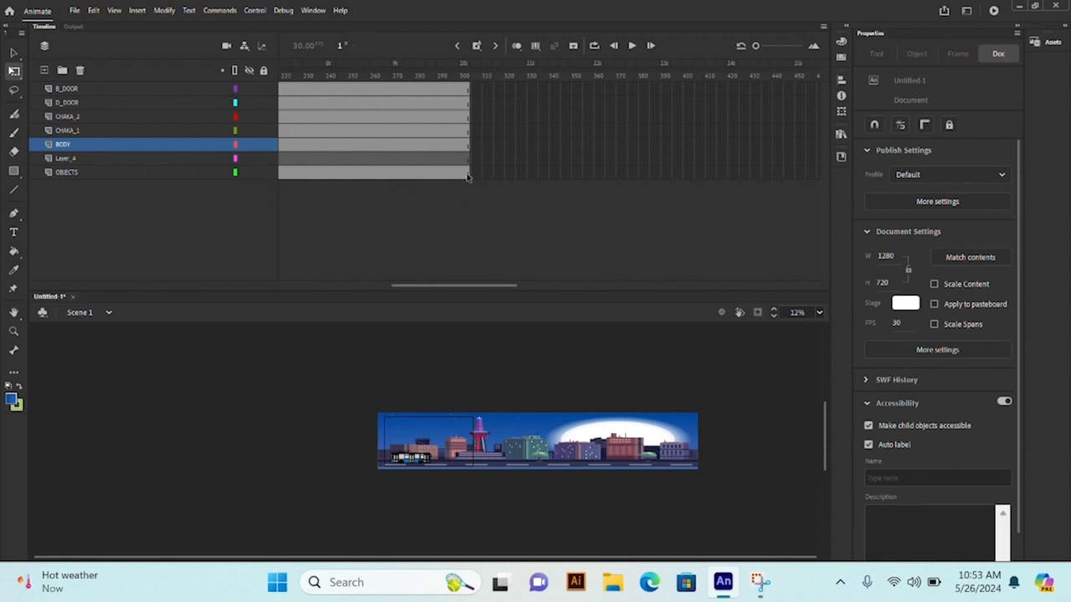
{"action": "left_click", "coordinate": [468, 173]}
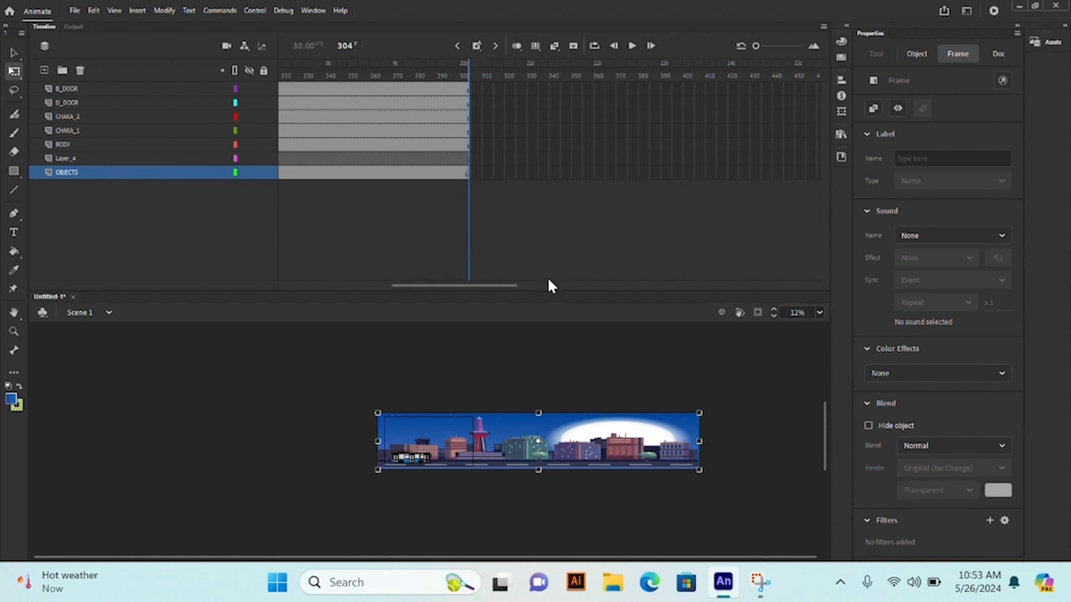
{"action": "left_click", "coordinate": [511, 354]}
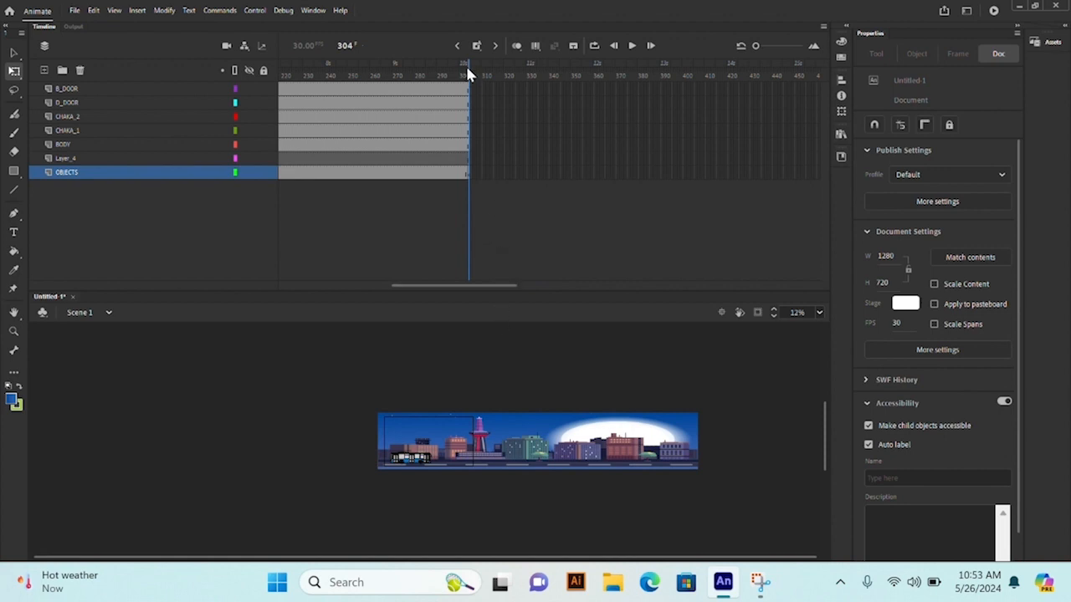
{"action": "left_click_drag", "start_coordinate": [468, 76], "coordinate": [439, 80]}
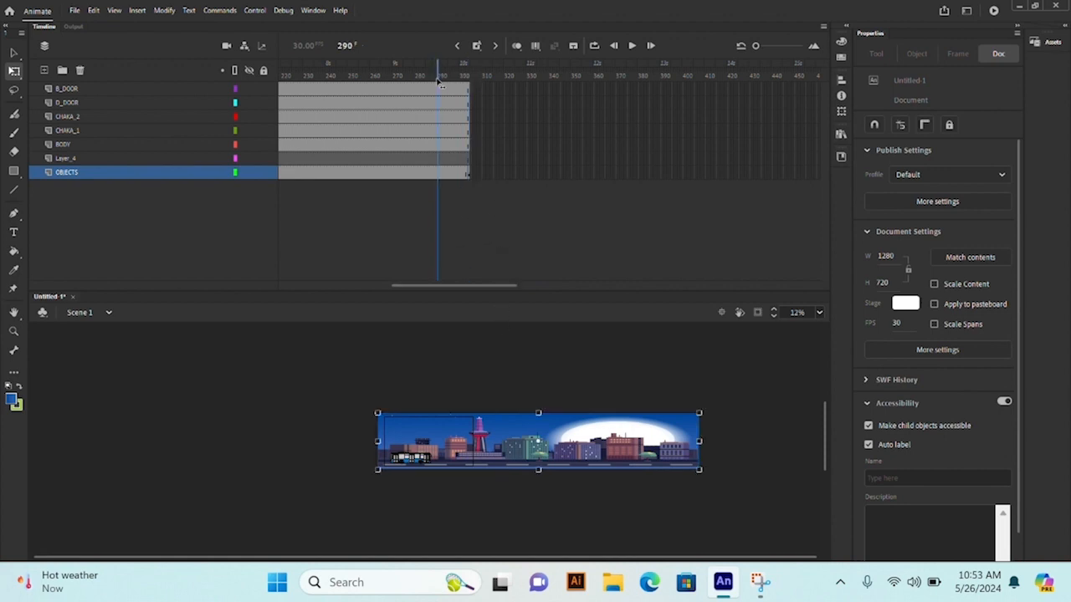
{"action": "left_click", "coordinate": [467, 173]}
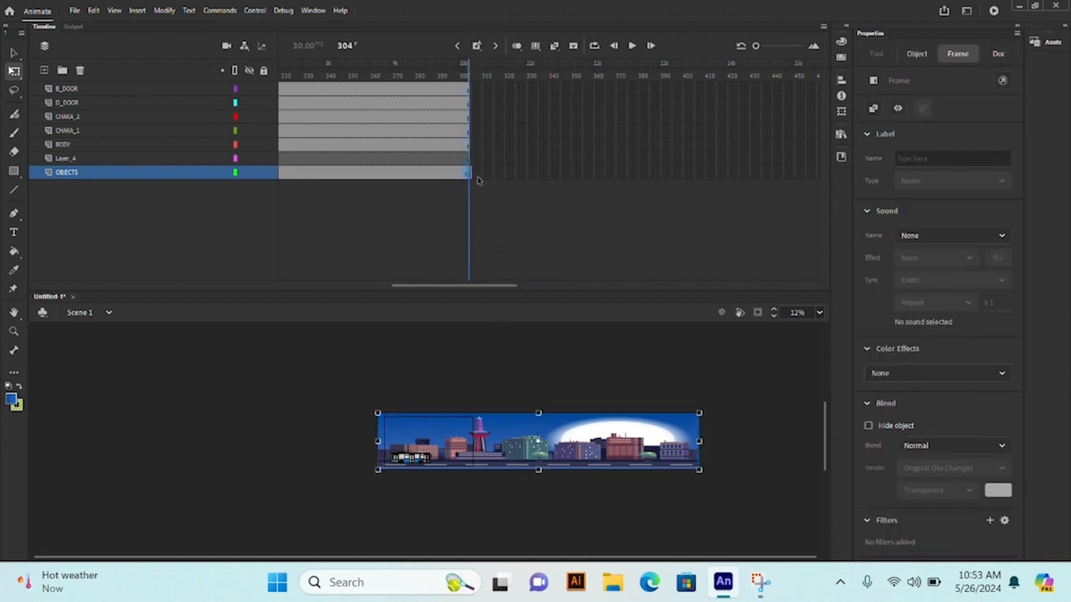
{"action": "key", "text": "ctrl+z"}
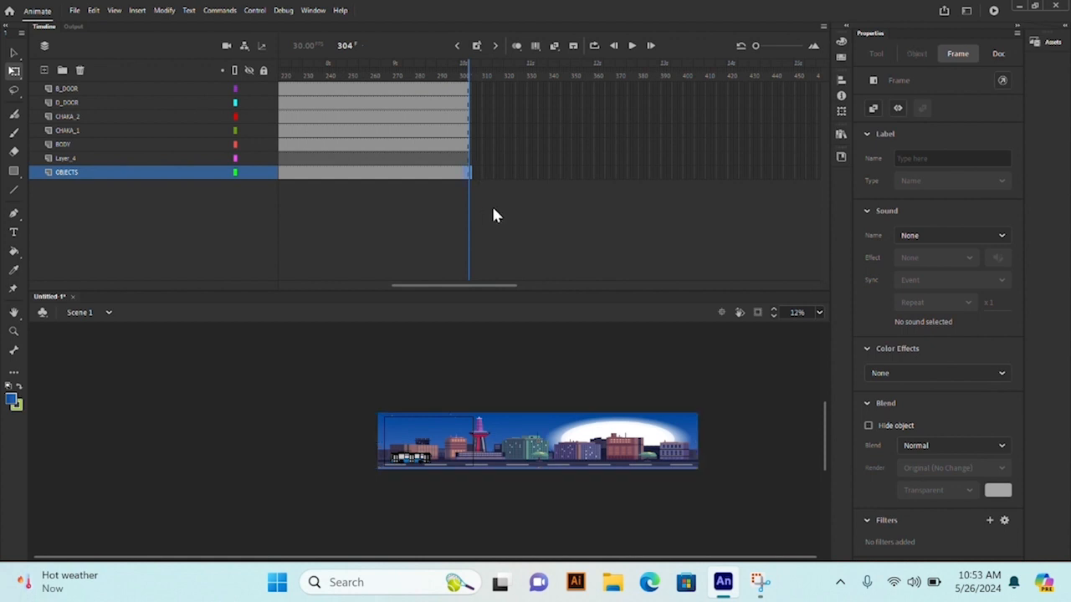
{"action": "left_click", "coordinate": [494, 218]}
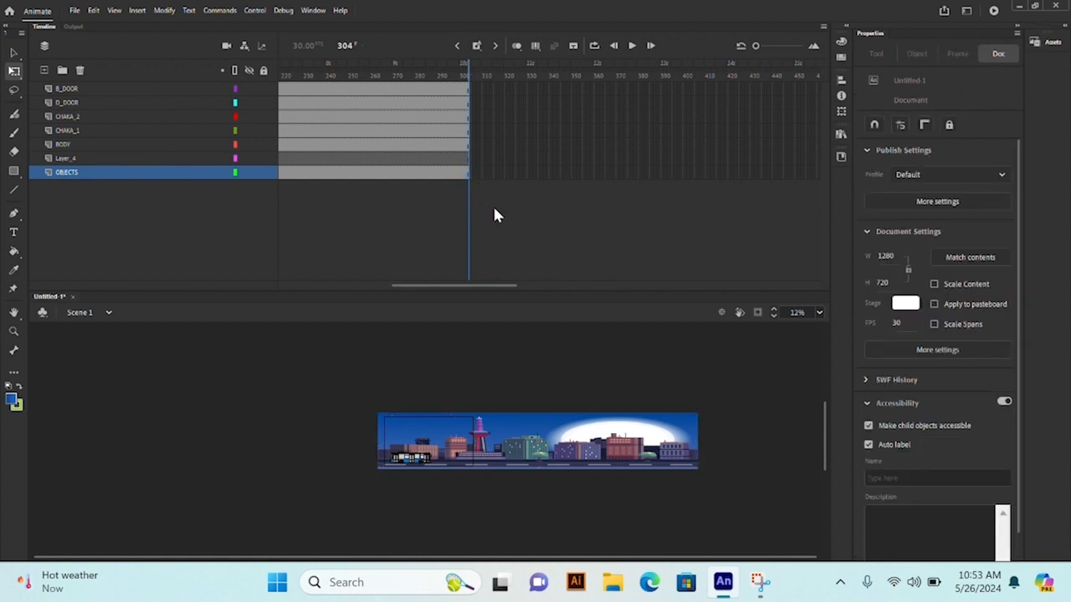
At frame 304, shift the city background left until the bus sits near the background's right end
{"action": "left_click", "coordinate": [605, 456]}
{"action": "left_click_drag", "start_coordinate": [605, 458], "coordinate": [399, 449]}
{"action": "left_click", "coordinate": [540, 359]}
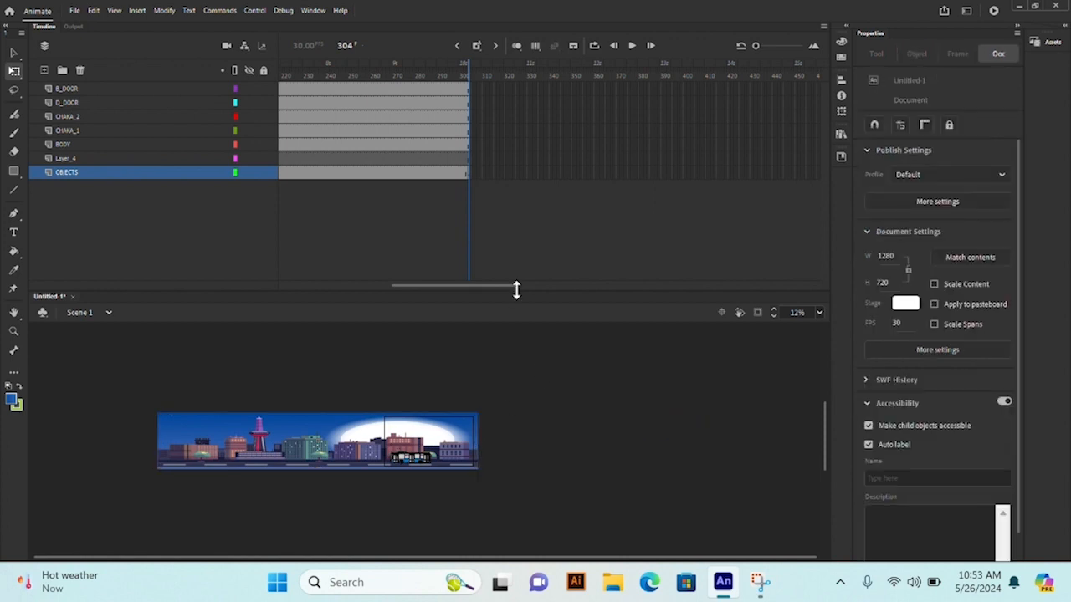
Lock the OBJECTS layer and create a classic tween across its frames
{"action": "left_click_drag", "start_coordinate": [512, 279], "coordinate": [513, 198]}
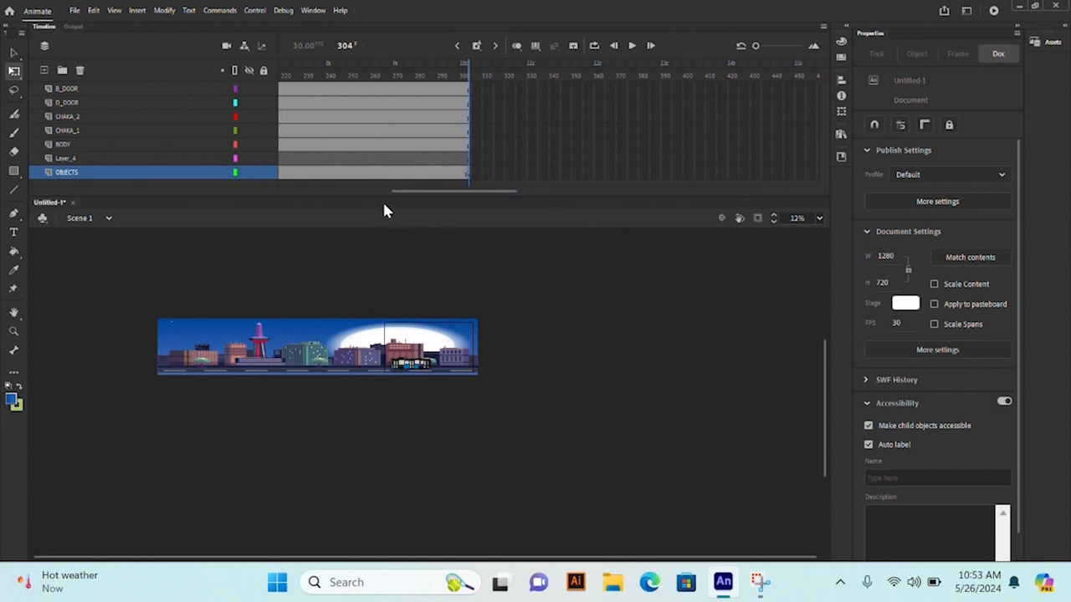
{"action": "left_click", "coordinate": [265, 174]}
{"action": "right_click", "coordinate": [314, 179]}
{"action": "left_click", "coordinate": [368, 50]}
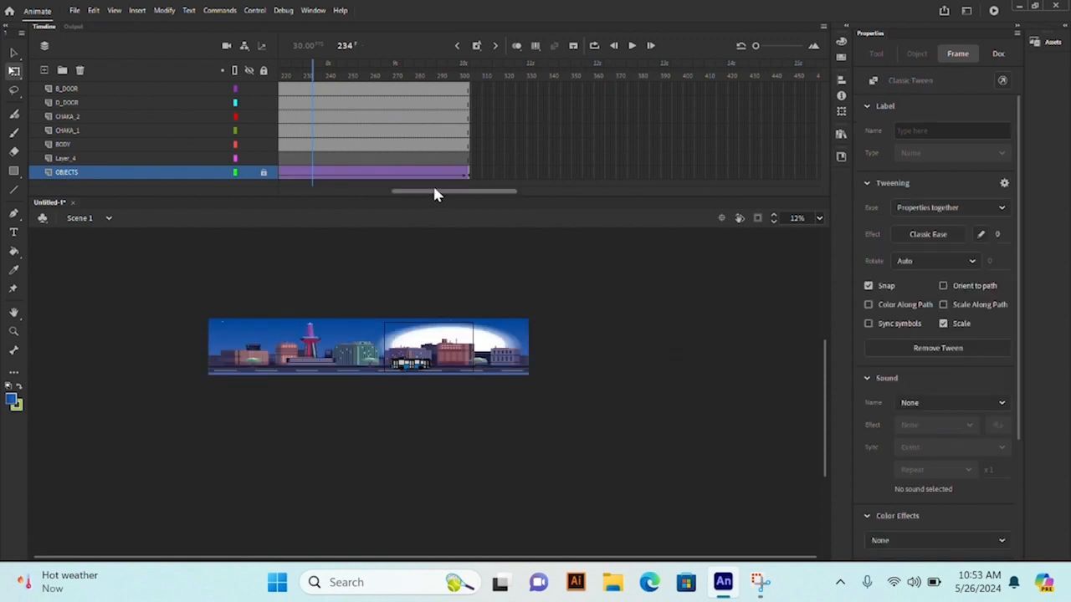
Create classic tweens on both bus wheel layers, CHAKA_2 and CHAKA_1
{"action": "key", "text": "ctrl+equal"}
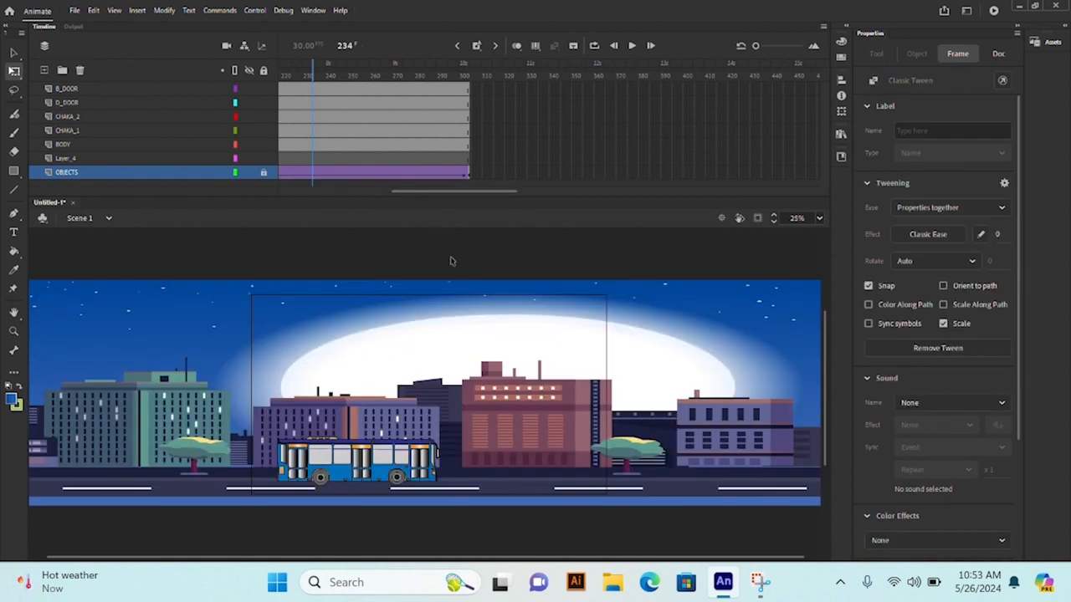
{"action": "key", "text": "ctrl+equal"}
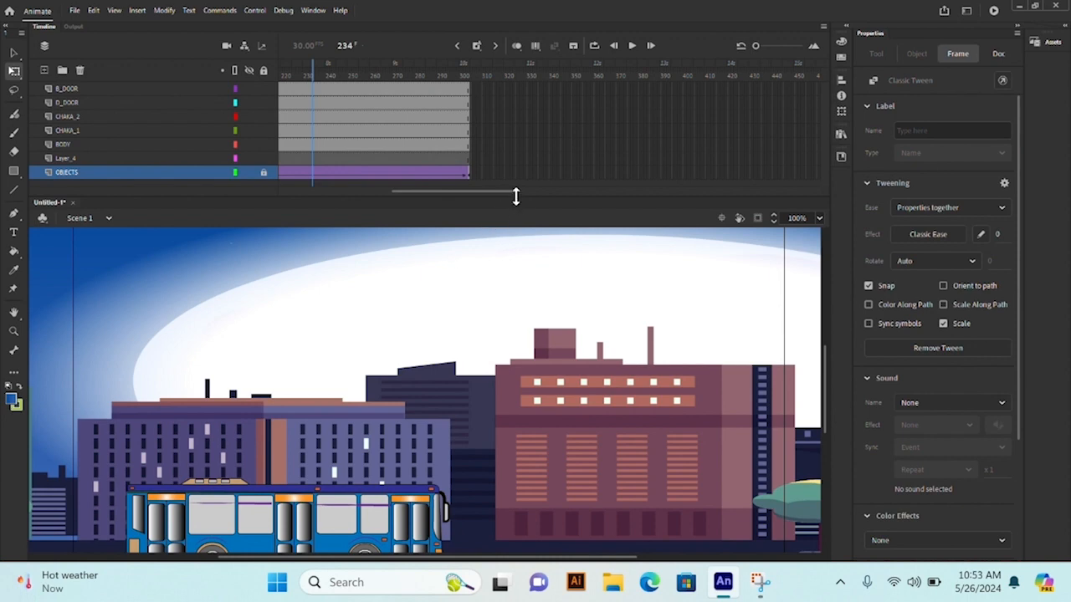
{"action": "left_click_drag", "start_coordinate": [519, 196], "coordinate": [516, 156]}
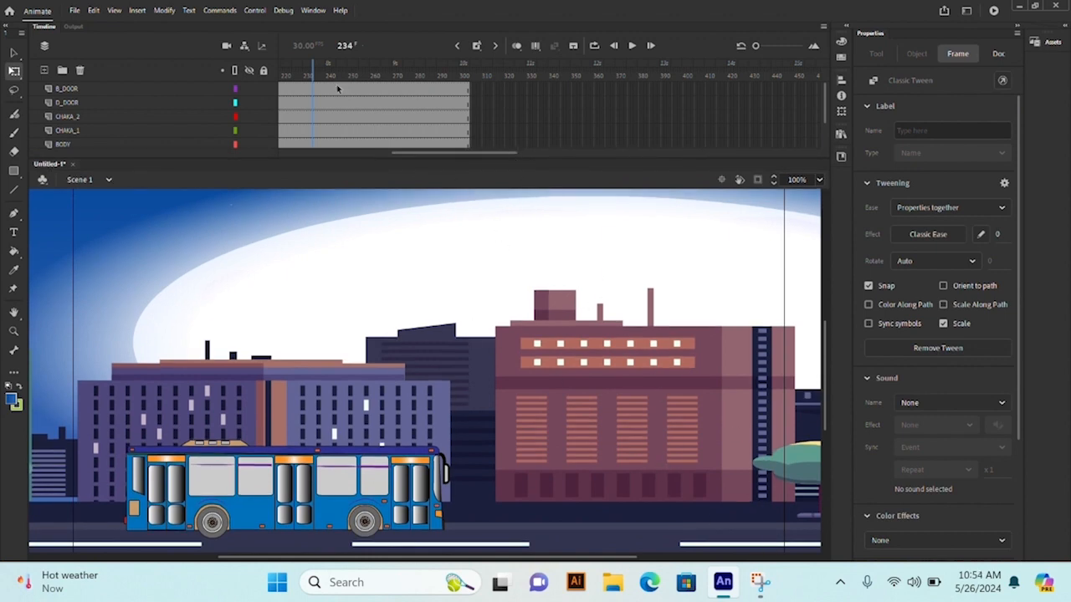
{"action": "left_click_drag", "start_coordinate": [316, 76], "coordinate": [7, 109]}
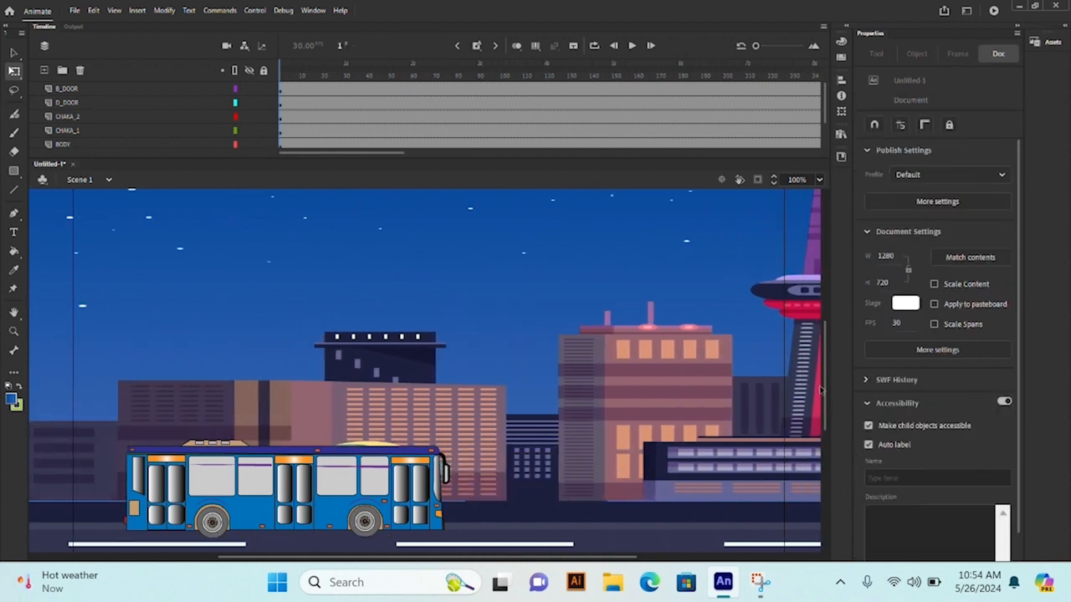
{"action": "left_click_drag", "start_coordinate": [827, 402], "coordinate": [827, 406]}
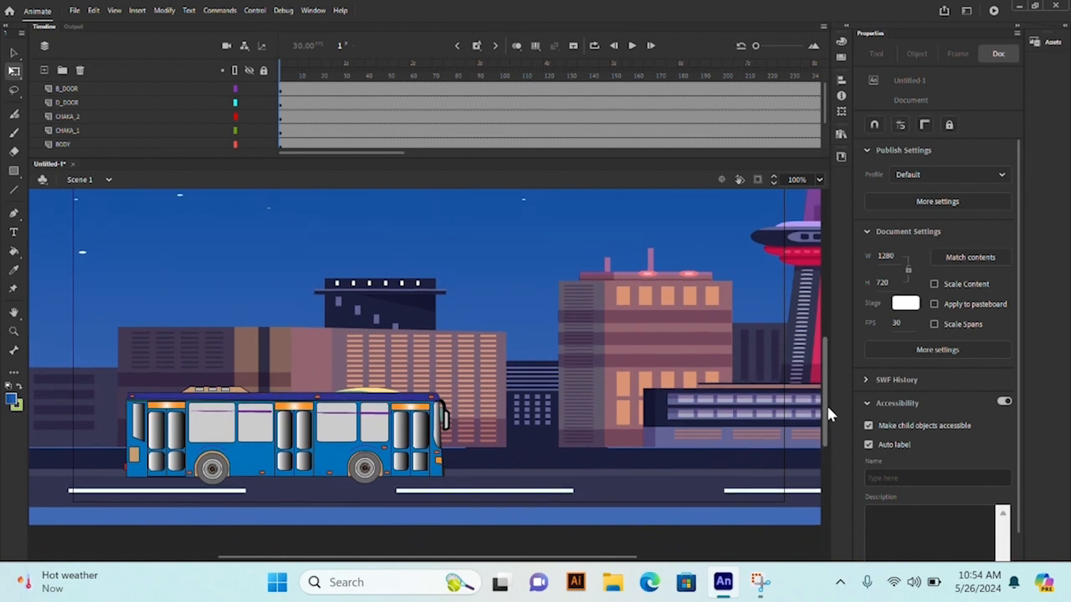
{"action": "left_click", "coordinate": [365, 473]}
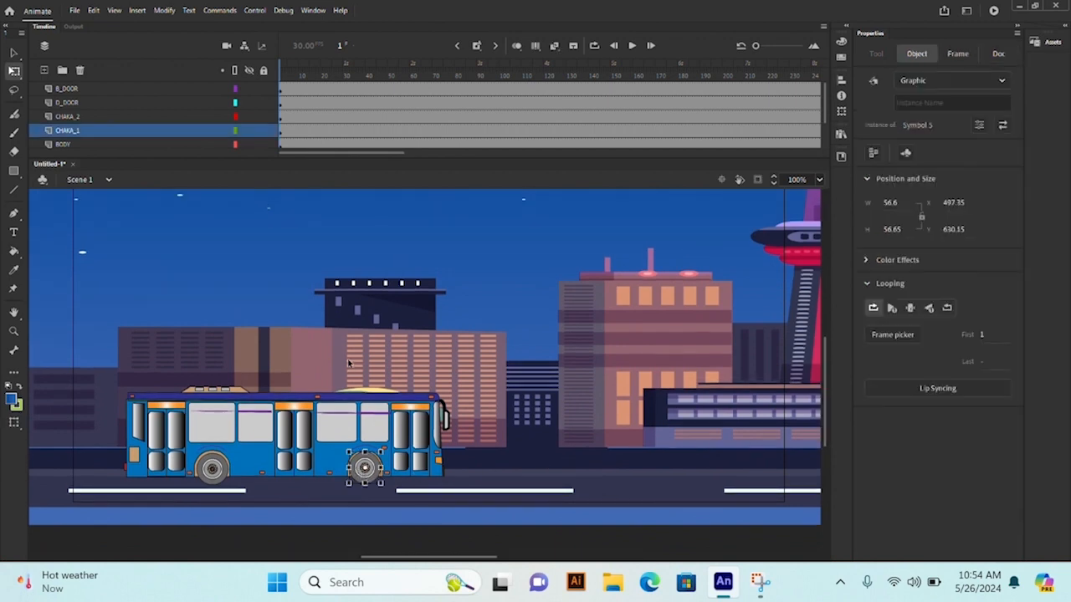
{"action": "left_click", "coordinate": [220, 465]}
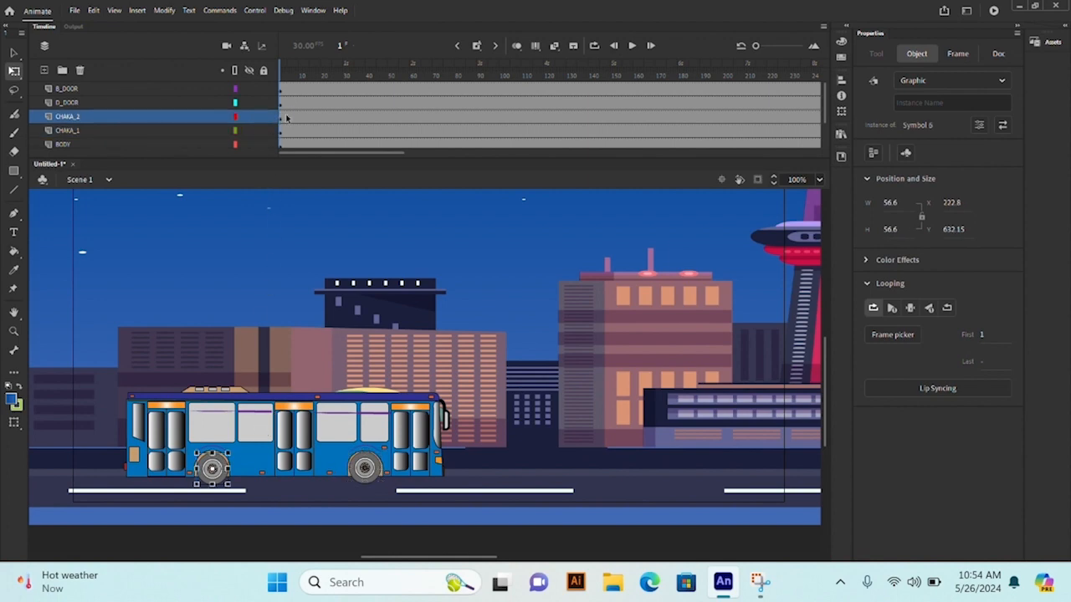
{"action": "left_click_drag", "start_coordinate": [286, 119], "coordinate": [296, 130]}
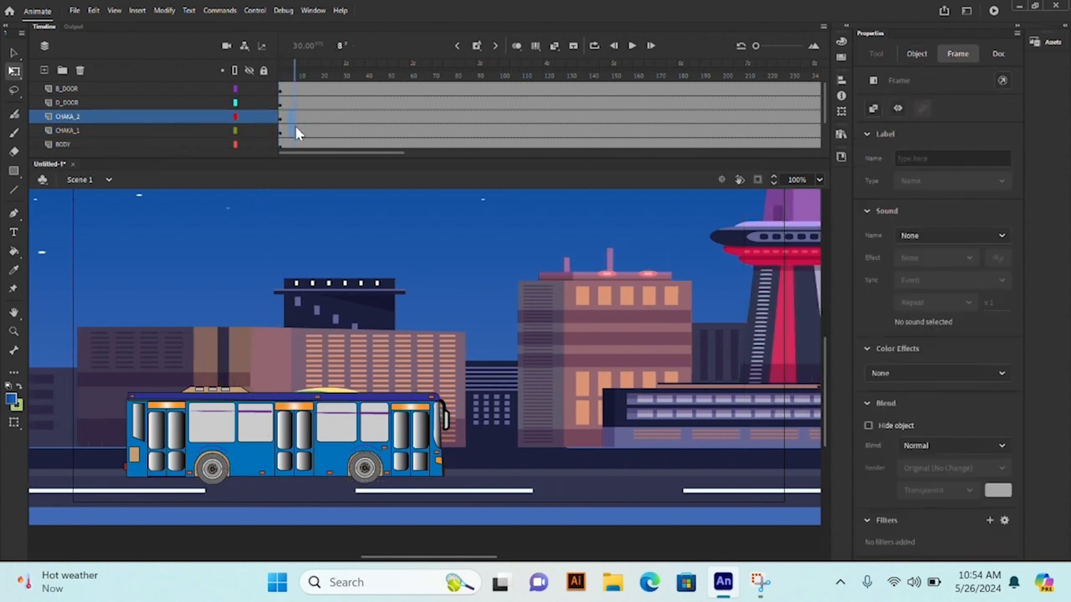
{"action": "left_click", "coordinate": [296, 129]}
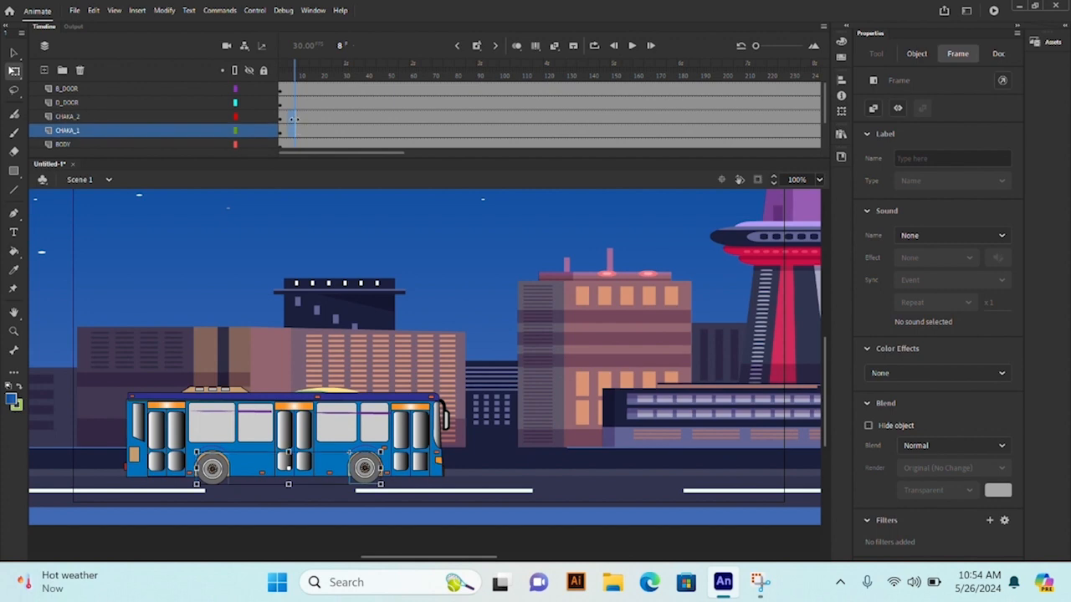
{"action": "right_click", "coordinate": [291, 121]}
{"action": "left_click", "coordinate": [337, 46]}
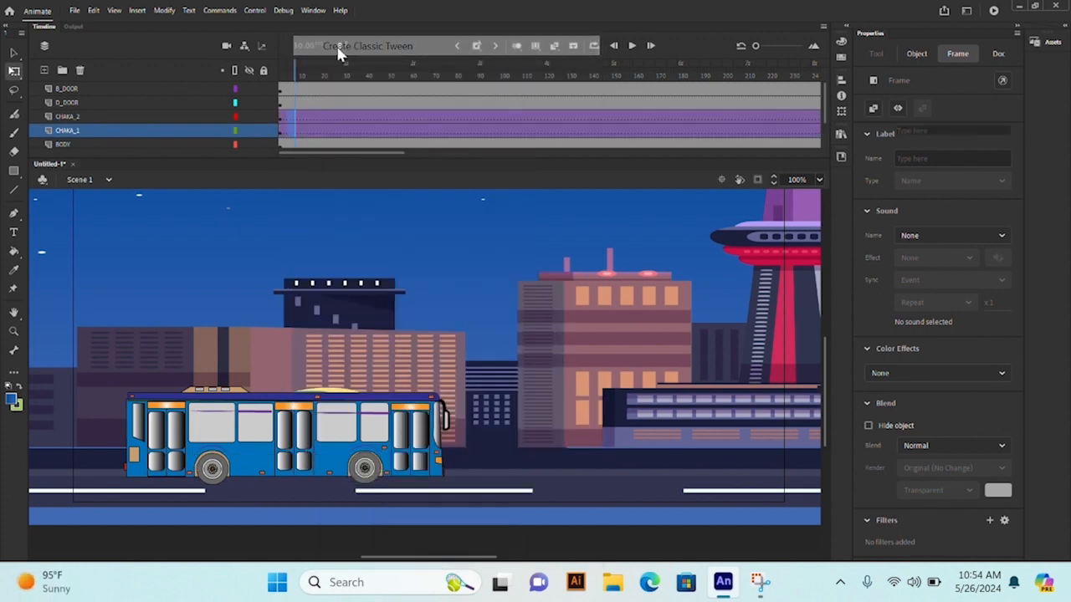
From frame 1, set the rotation of the front wheel's classic tween to Clockwise
{"action": "left_click_drag", "start_coordinate": [296, 70], "coordinate": [268, 75]}
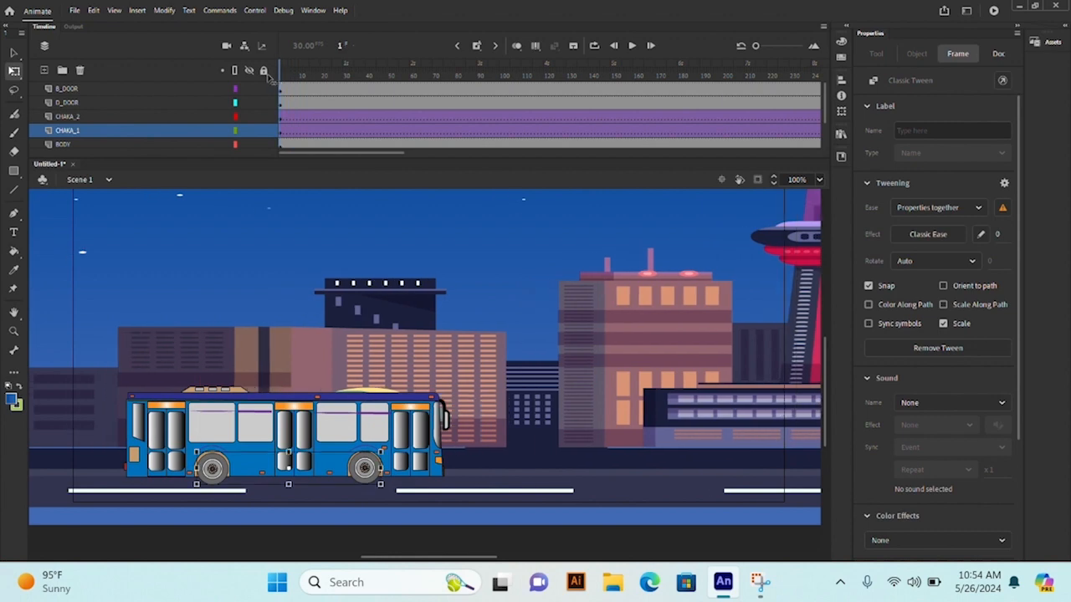
{"action": "left_click", "coordinate": [379, 475]}
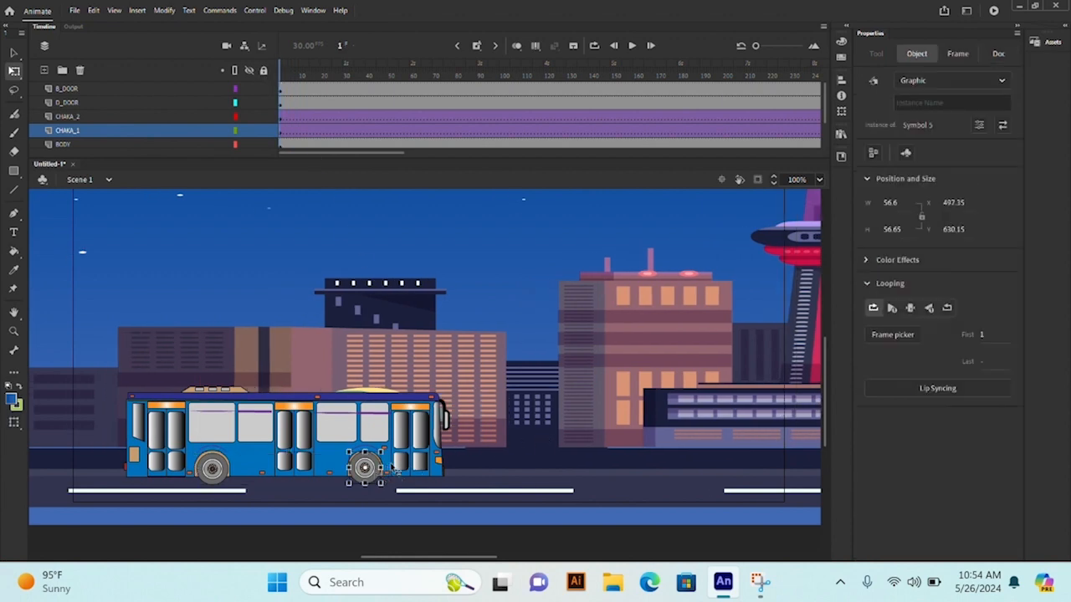
{"action": "left_click", "coordinate": [964, 52]}
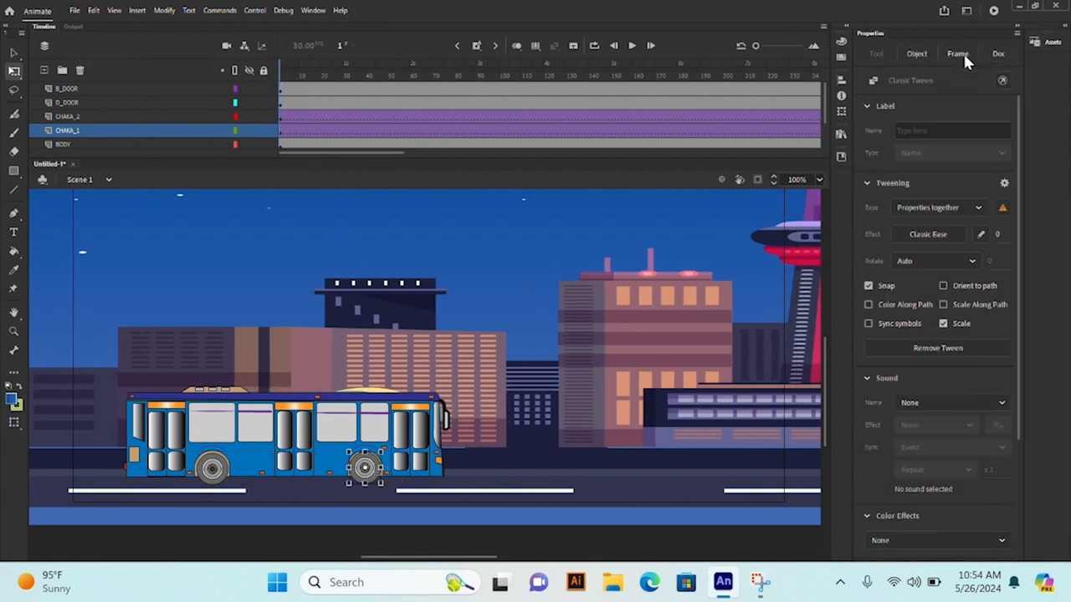
{"action": "left_click", "coordinate": [974, 262]}
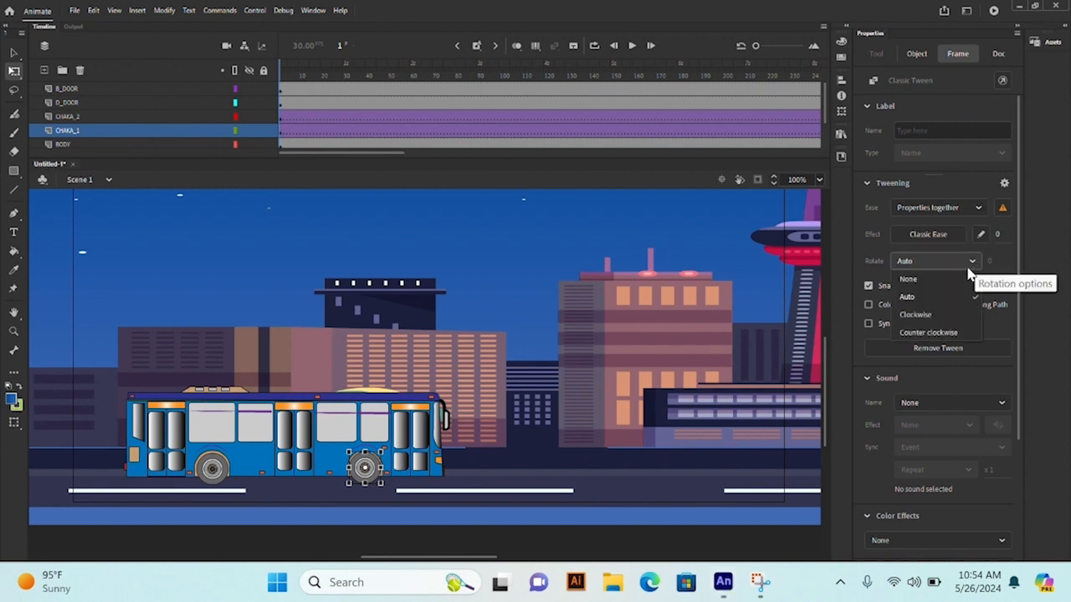
{"action": "left_click", "coordinate": [924, 314]}
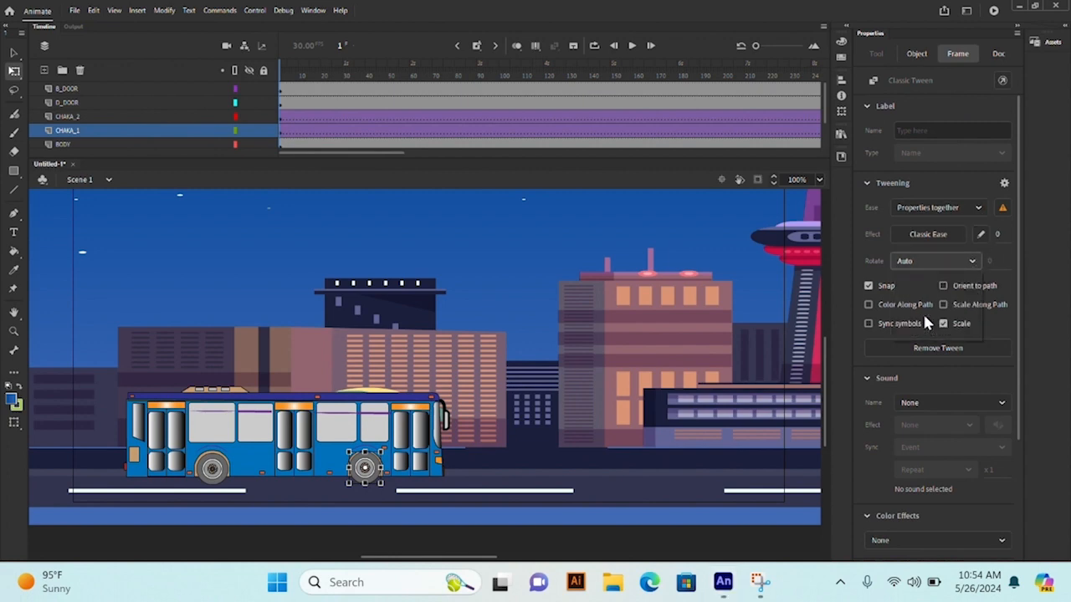
Set the front wheel tween's ease value to 4 and try the Quart preset under Ease Out
{"action": "left_click", "coordinate": [996, 233]}
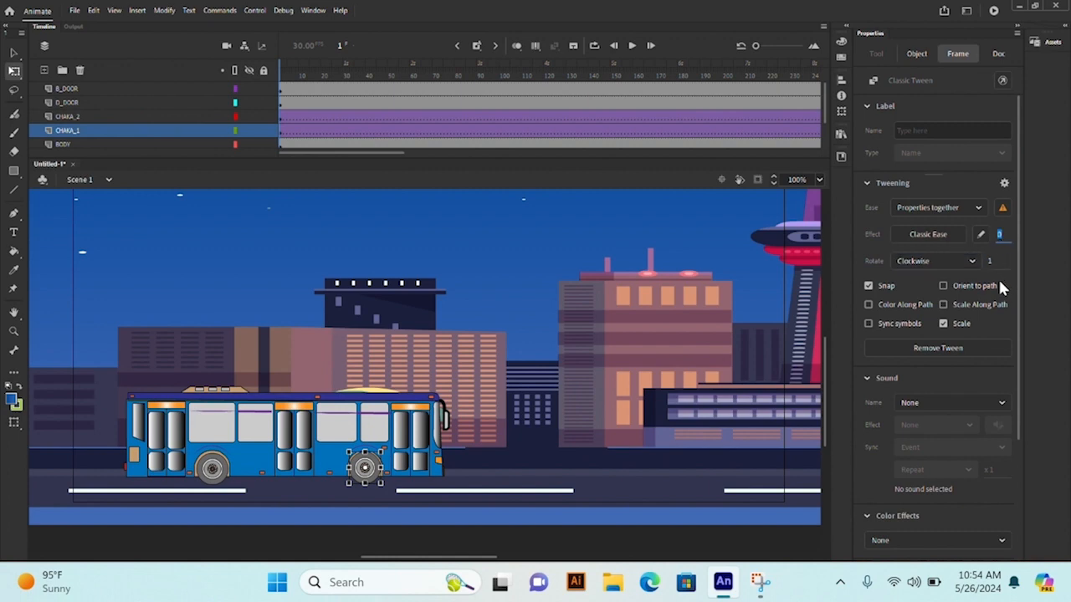
{"action": "type", "text": "4"}
{"action": "left_click", "coordinate": [930, 234]}
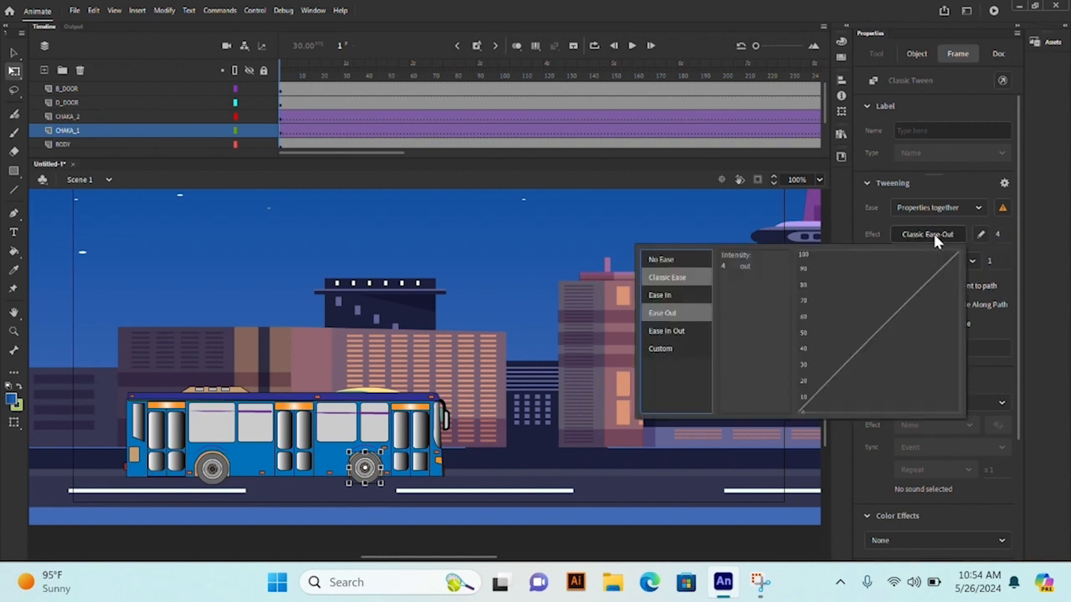
{"action": "left_click", "coordinate": [670, 313]}
{"action": "left_click", "coordinate": [736, 298]}
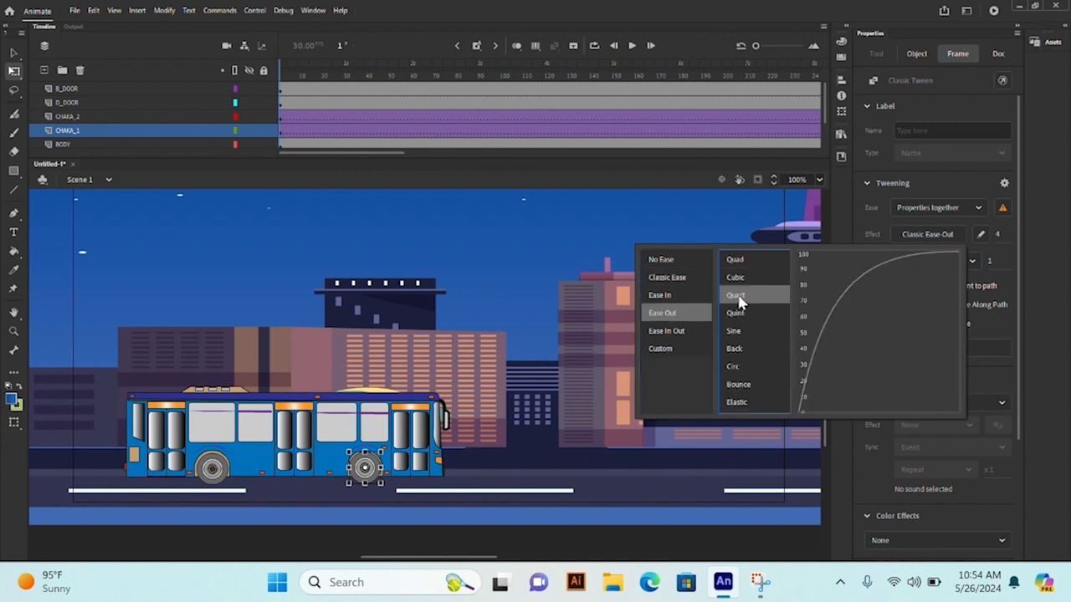
{"action": "left_click", "coordinate": [605, 254]}
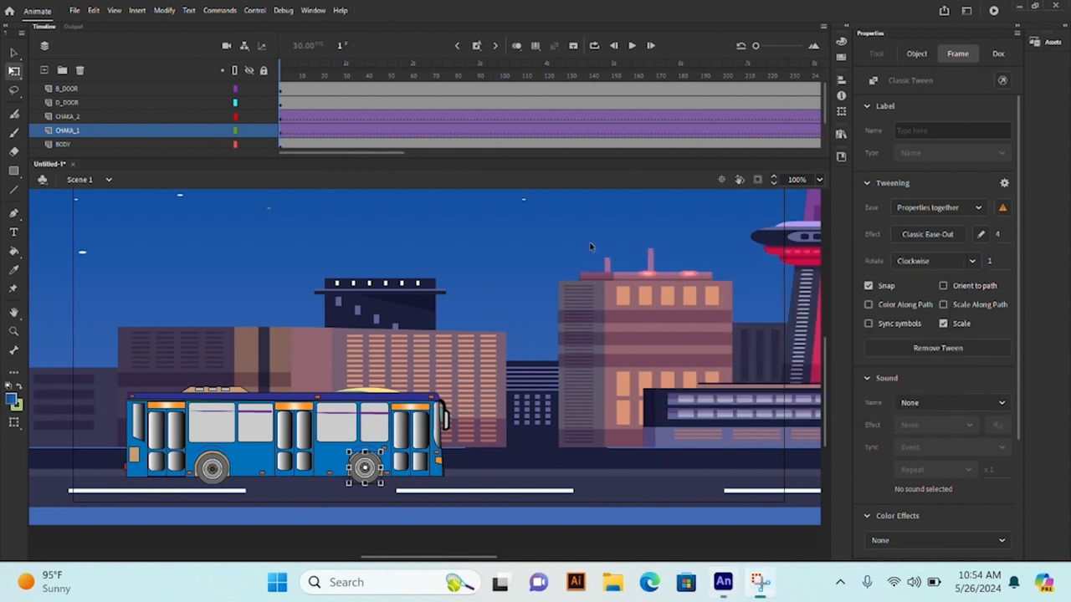
Set the rotation of the rear wheel's classic tween on CHAKA_2 to Clockwise
{"action": "left_click", "coordinate": [220, 471]}
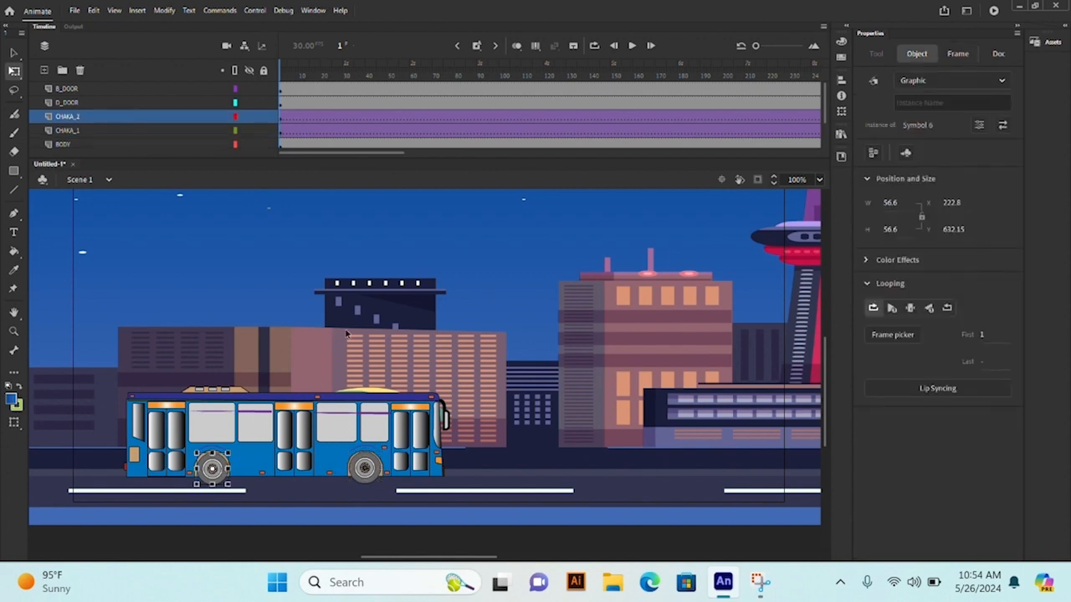
{"action": "left_click", "coordinate": [958, 53]}
{"action": "left_click", "coordinate": [970, 261]}
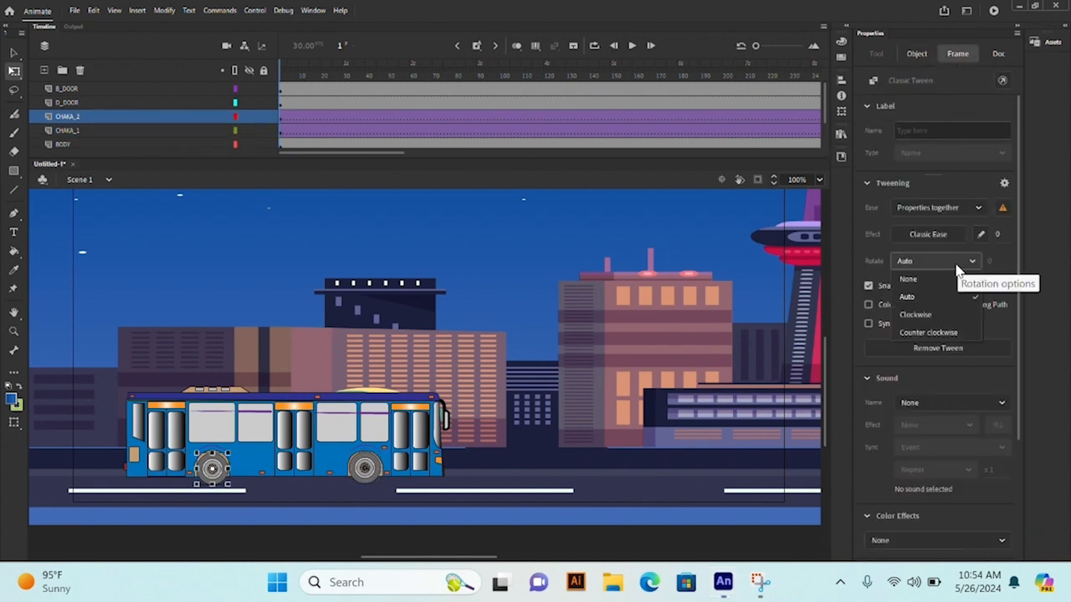
{"action": "left_click", "coordinate": [917, 315]}
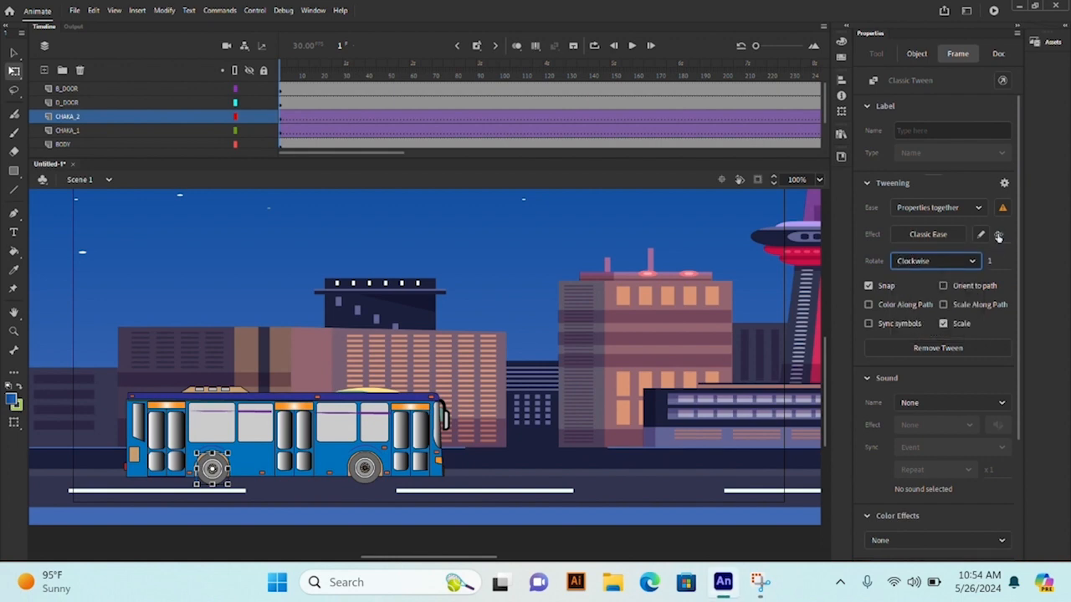
Set the rear wheel tween's ease value to 4 and try the Quart preset under Ease Out
{"action": "left_click", "coordinate": [999, 234]}
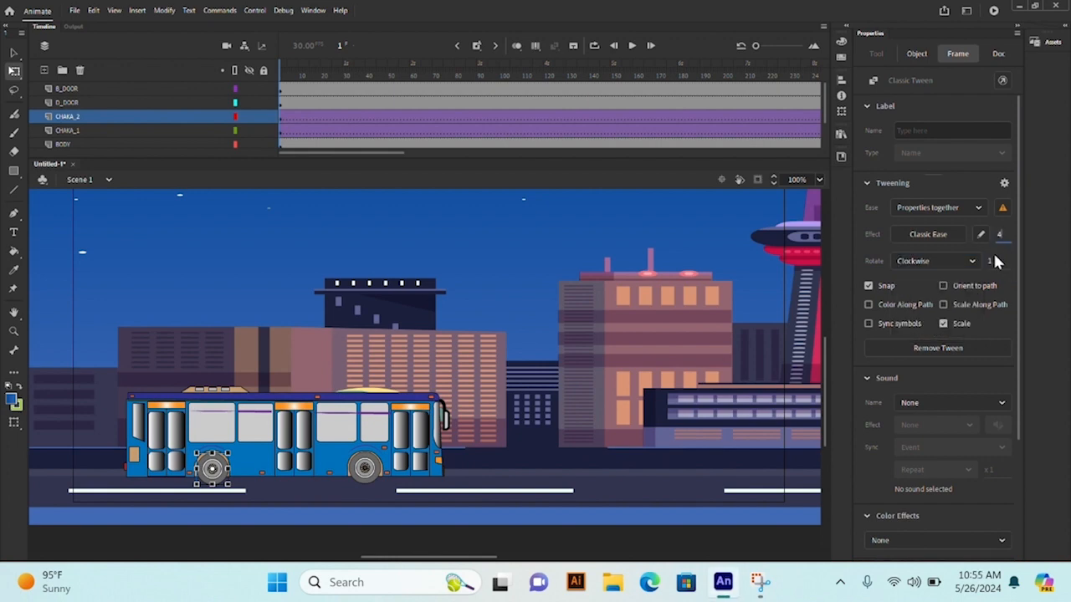
{"action": "left_click", "coordinate": [929, 235]}
{"action": "left_click", "coordinate": [669, 311]}
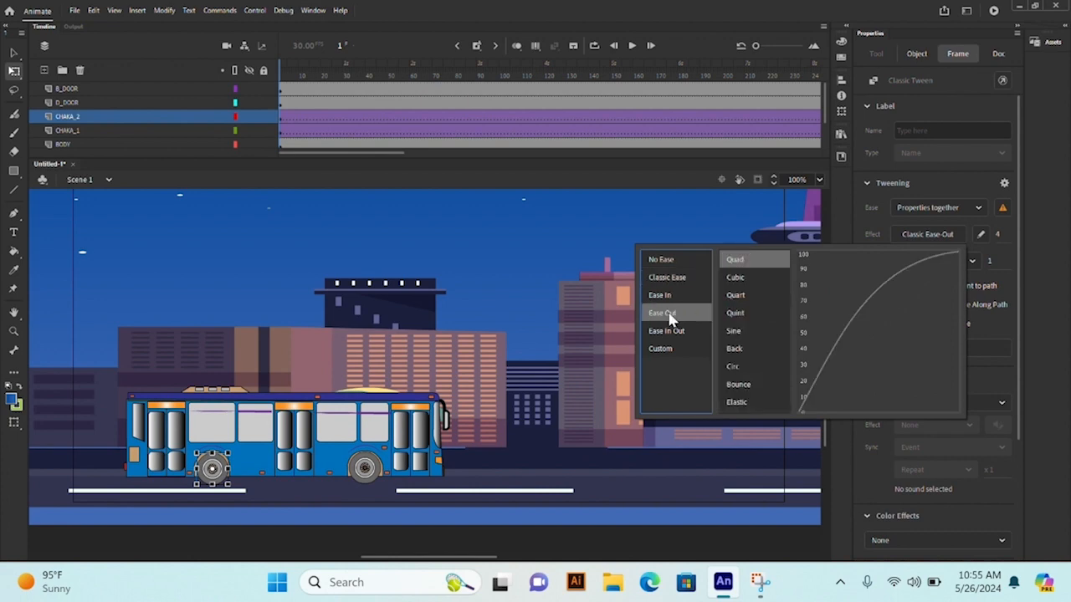
{"action": "left_click", "coordinate": [735, 295]}
{"action": "left_click", "coordinate": [590, 243]}
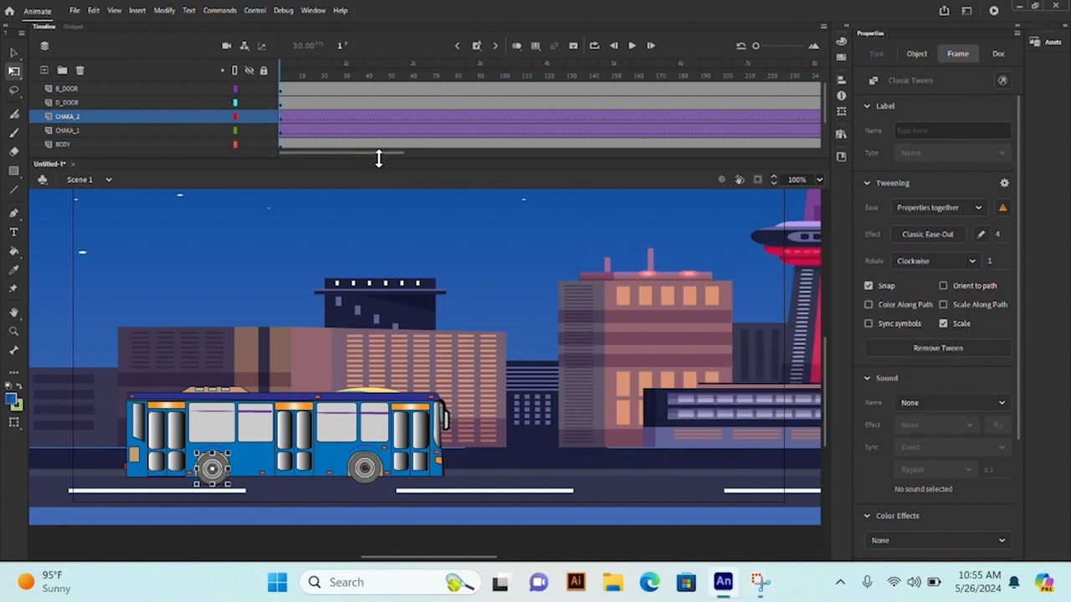
Insert keyframes at frame 304, the end of the animation, on both wheel layers, CHAKA_2 and CHAKA_1
{"action": "left_click_drag", "start_coordinate": [388, 154], "coordinate": [512, 135]}
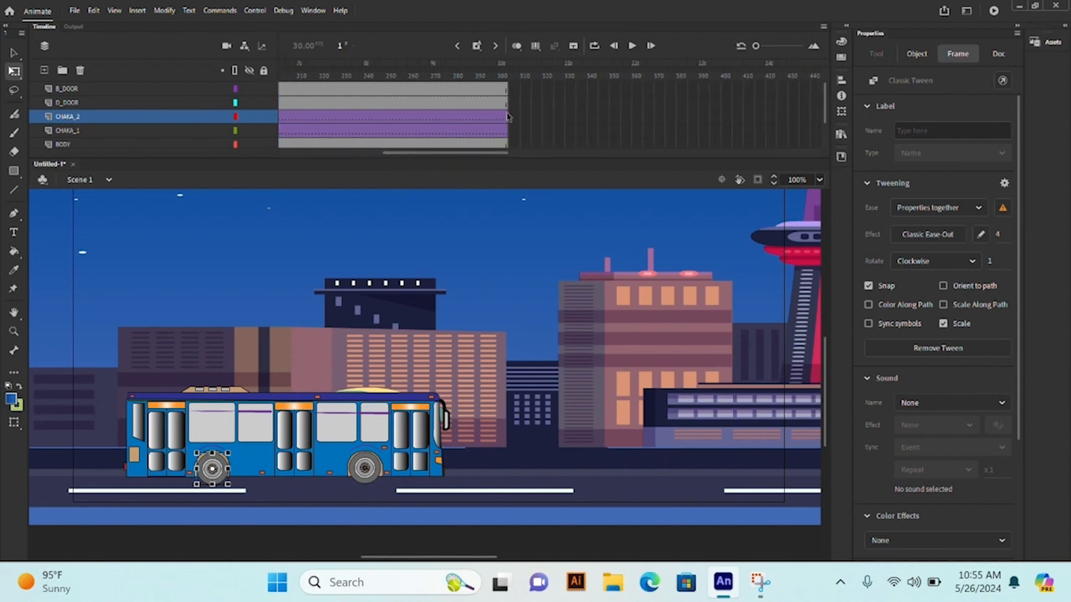
{"action": "left_click", "coordinate": [507, 117]}
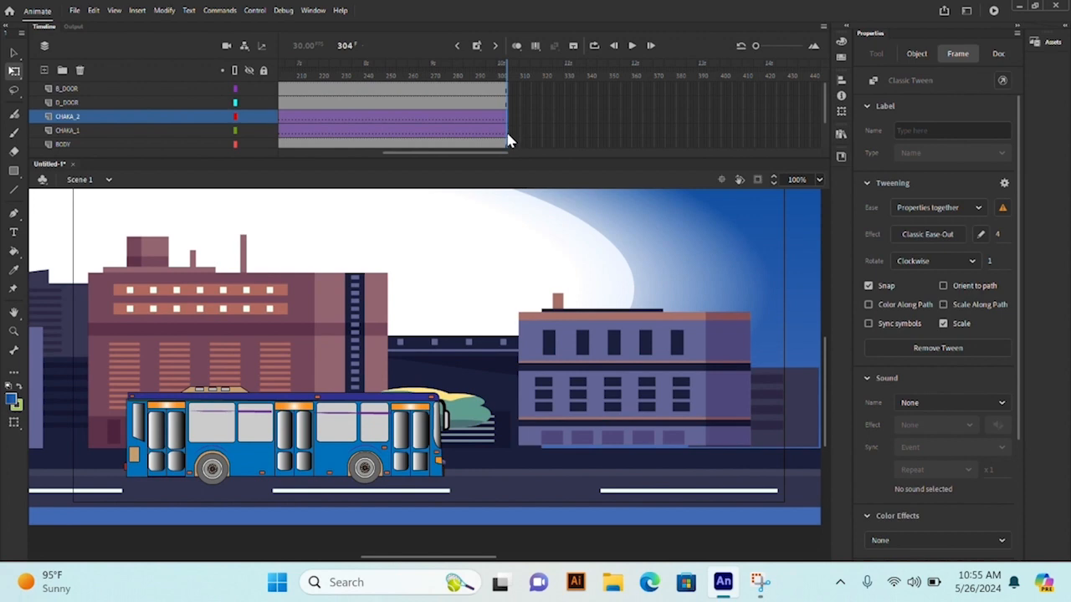
{"action": "left_click", "coordinate": [508, 134]}
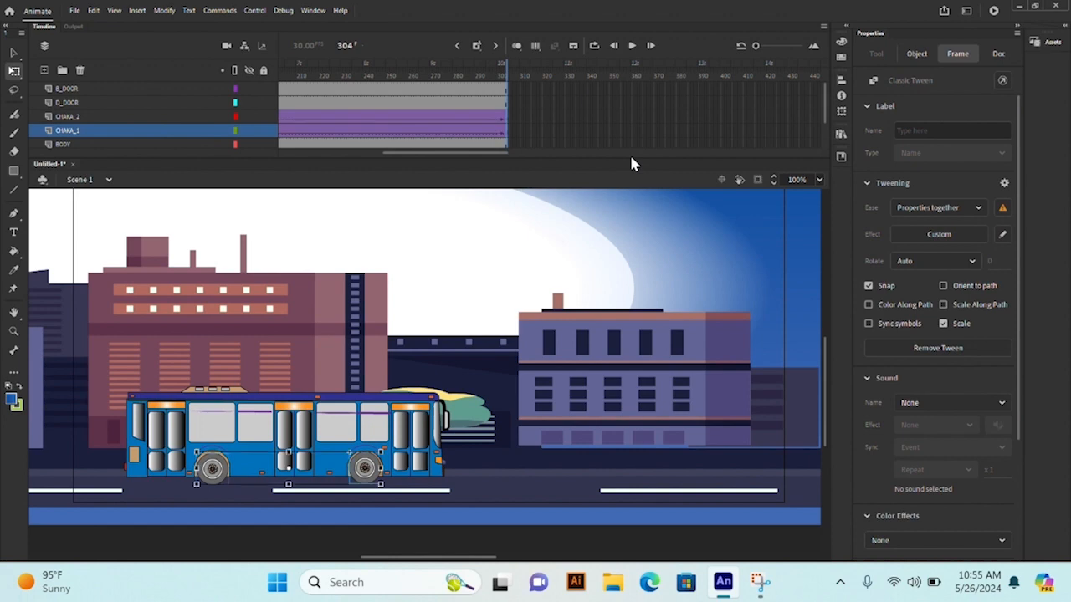
{"action": "left_click", "coordinate": [564, 248]}
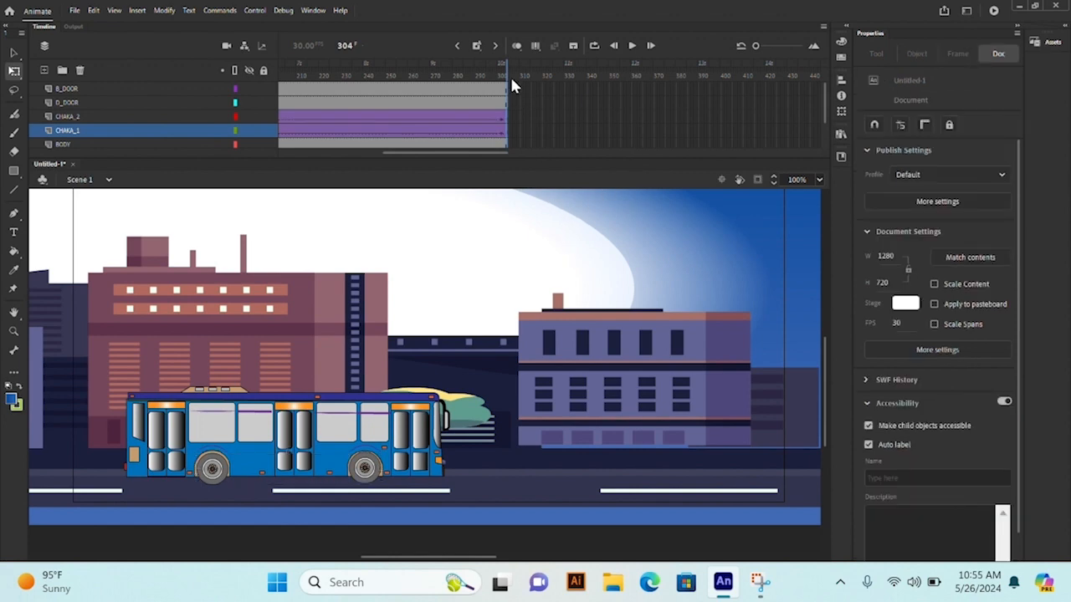
Scrub the playhead back to frame 228 and on to 192, inspecting the front wheel's rotation up close
{"action": "left_click_drag", "start_coordinate": [504, 76], "coordinate": [339, 114]}
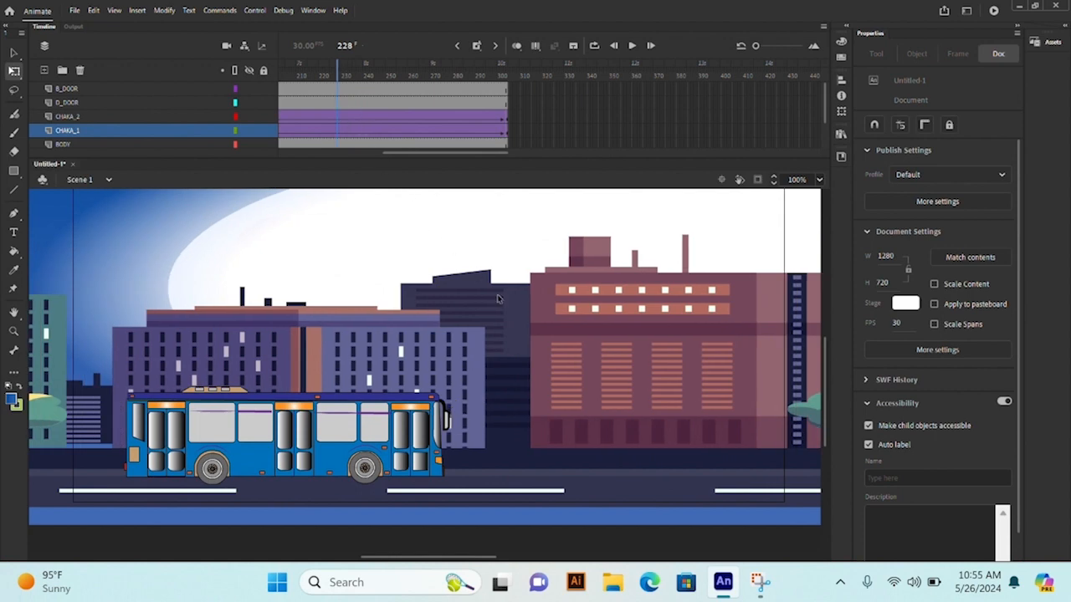
{"action": "scroll", "coordinate": [497, 299], "scroll_direction": "up", "scroll_amount": 2}
{"action": "scroll", "coordinate": [501, 298], "scroll_direction": "up", "scroll_amount": 2}
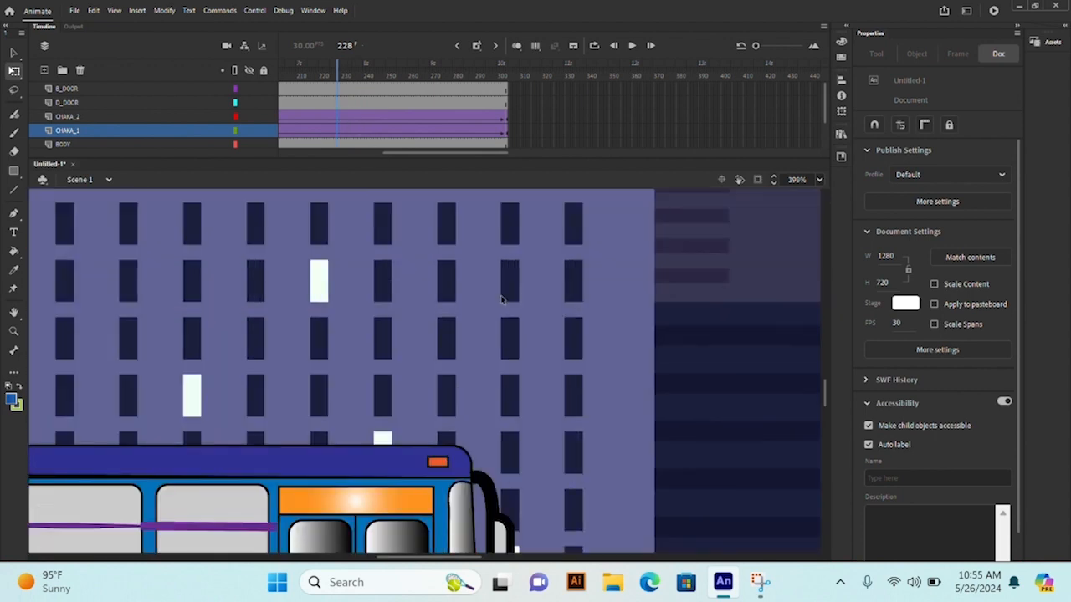
{"action": "left_click_drag", "start_coordinate": [477, 562], "coordinate": [454, 563]}
{"action": "scroll", "coordinate": [540, 444], "scroll_direction": "down", "scroll_amount": 5}
{"action": "scroll", "coordinate": [540, 443], "scroll_direction": "up", "scroll_amount": 2}
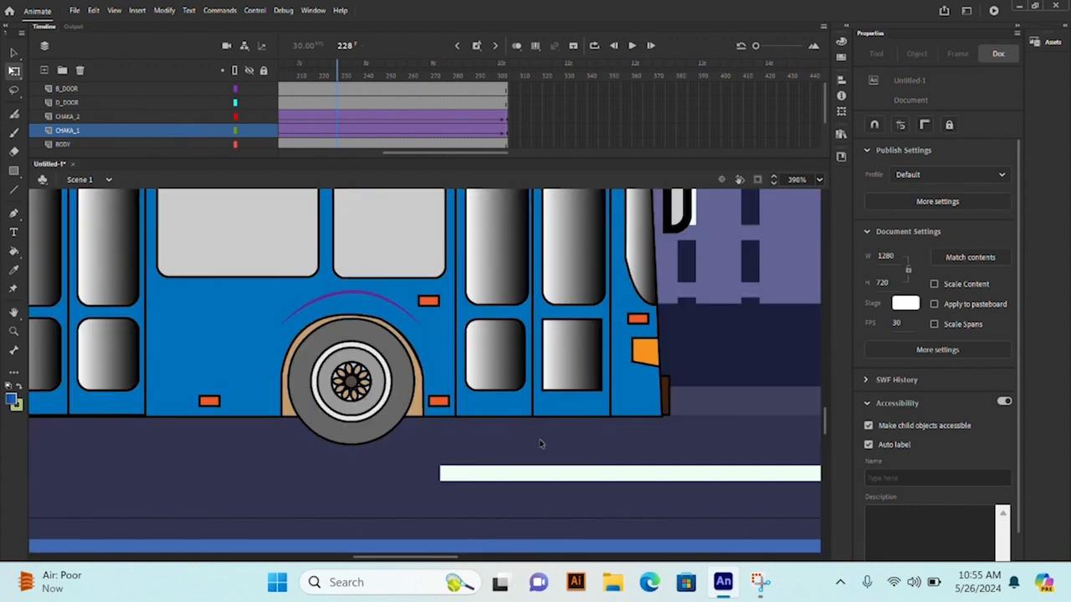
{"action": "left_click_drag", "start_coordinate": [337, 67], "coordinate": [239, 99]}
Test the movie to check the rotating wheels against the scrolling city, and close the preview
{"action": "key", "text": "ctrl+minus"}
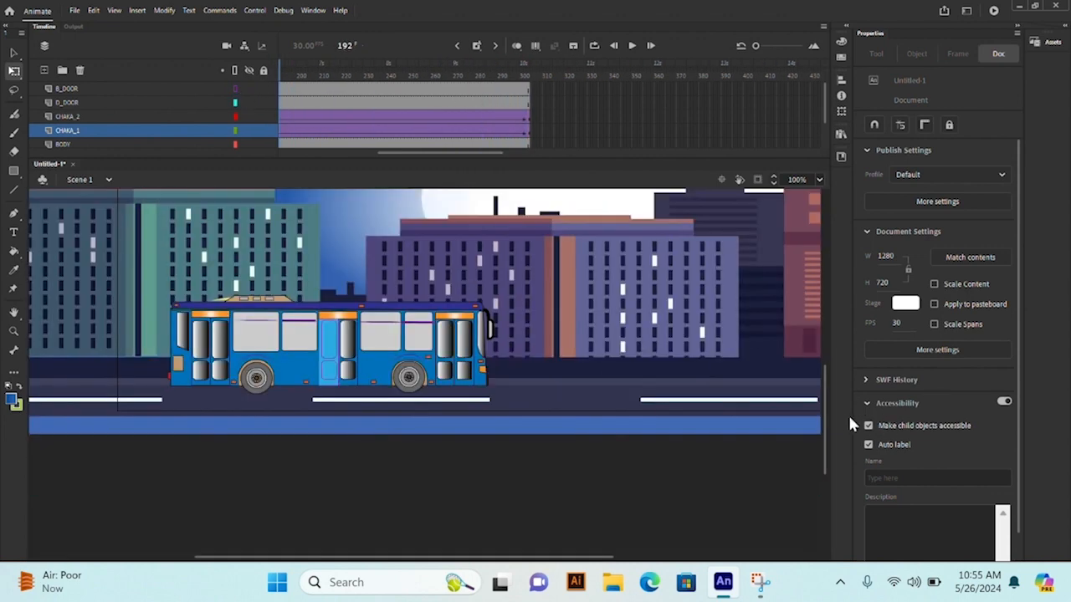
{"action": "scroll", "coordinate": [822, 434], "scroll_direction": "up", "scroll_amount": 5}
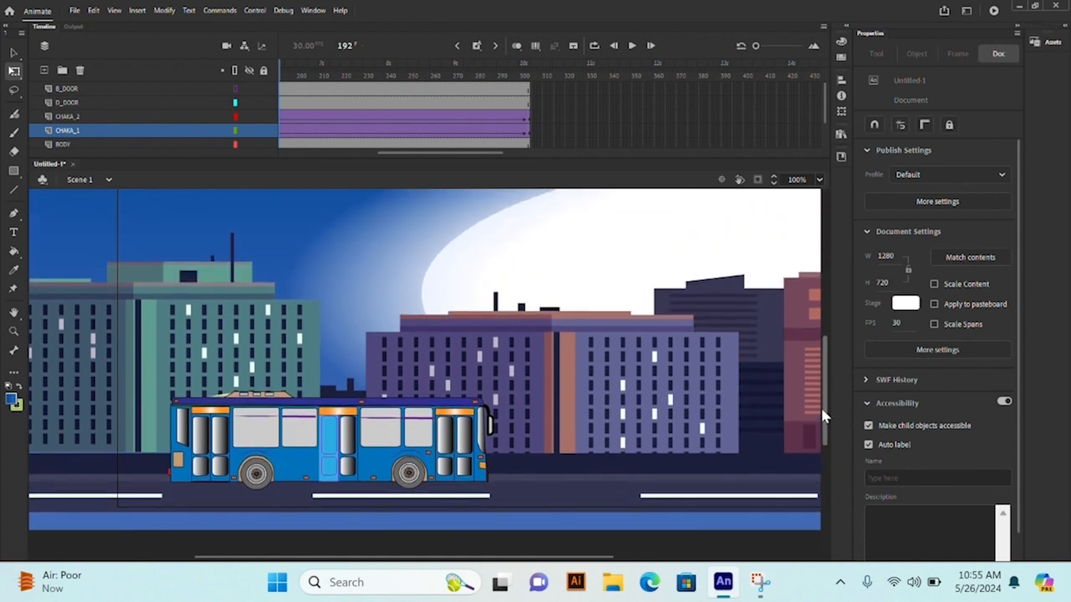
{"action": "scroll", "coordinate": [818, 408], "scroll_direction": "up", "scroll_amount": 1}
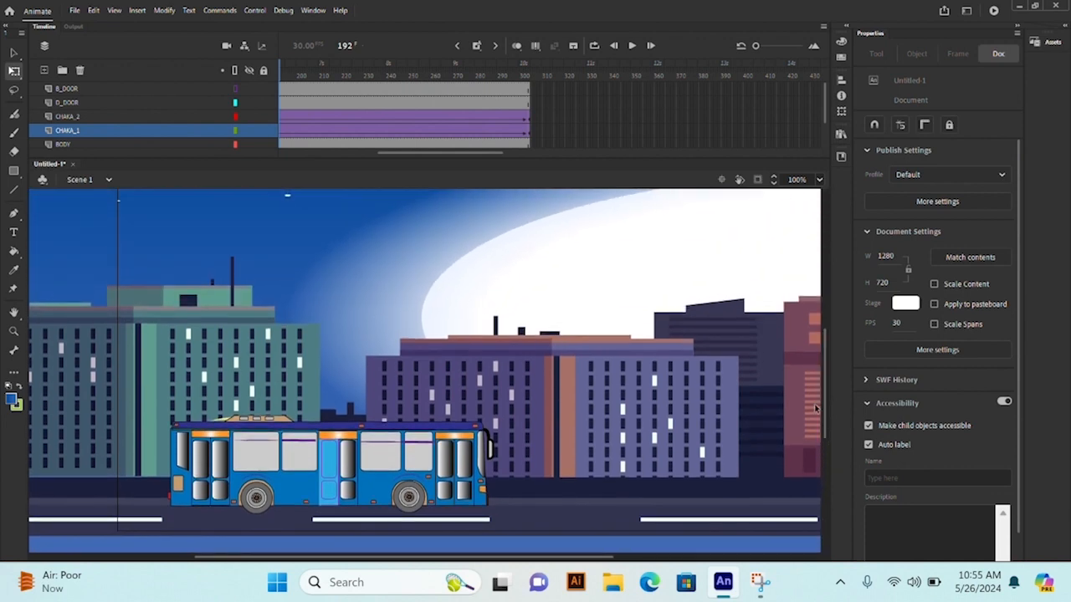
{"action": "key", "text": "ctrl+Return"}
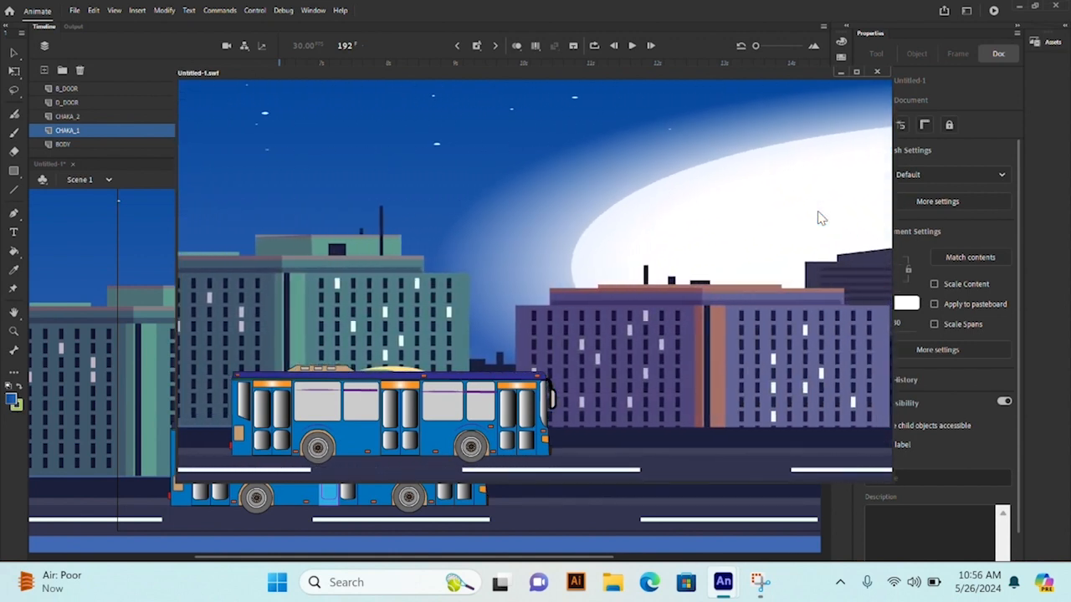
{"action": "left_click", "coordinate": [877, 74]}
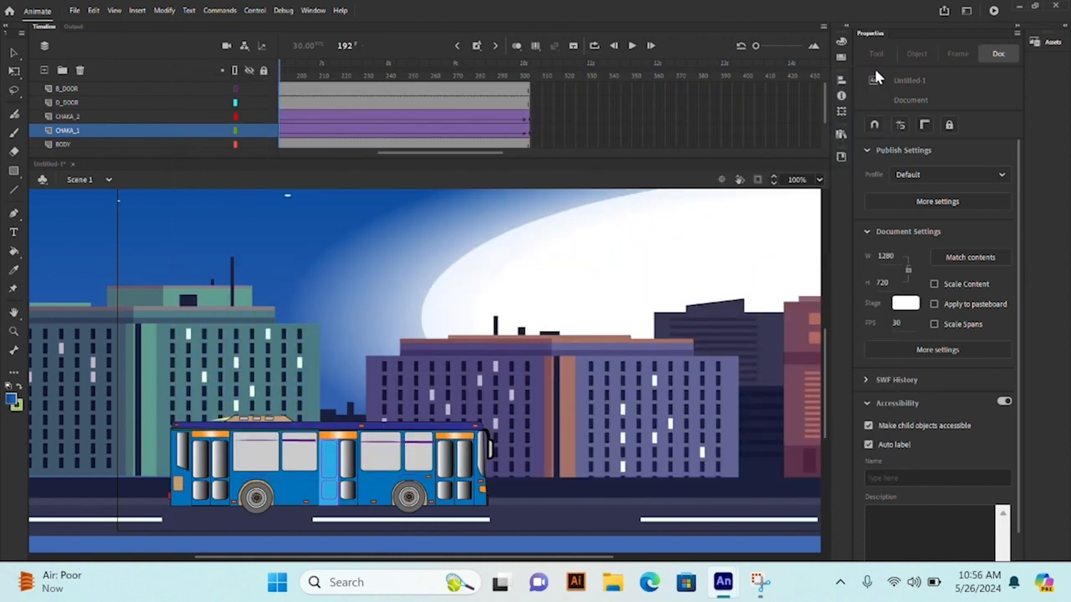